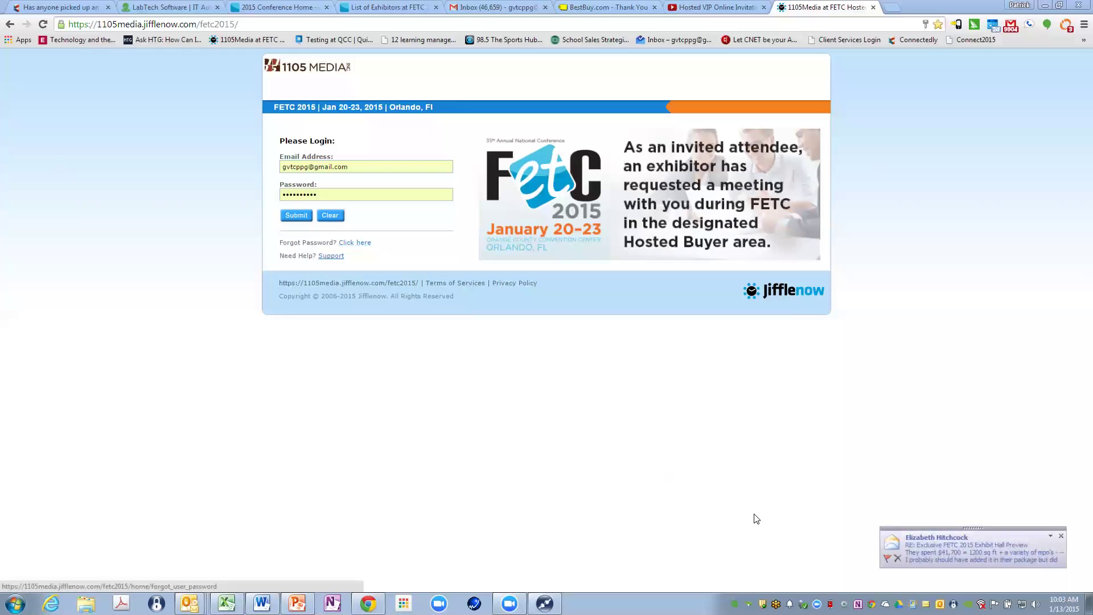
Submit the login to sign in to the FETC Hosted Buyer Meeting Tool.
left_click(294, 218)
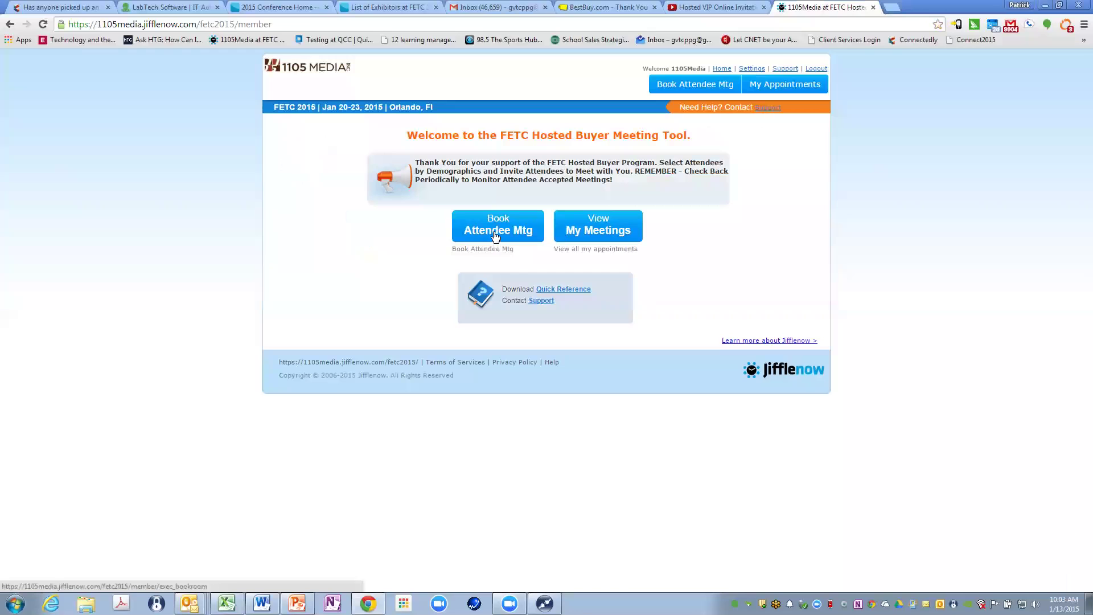
View My Meetings and refresh the list to check the one existing appointment.
left_click(605, 230)
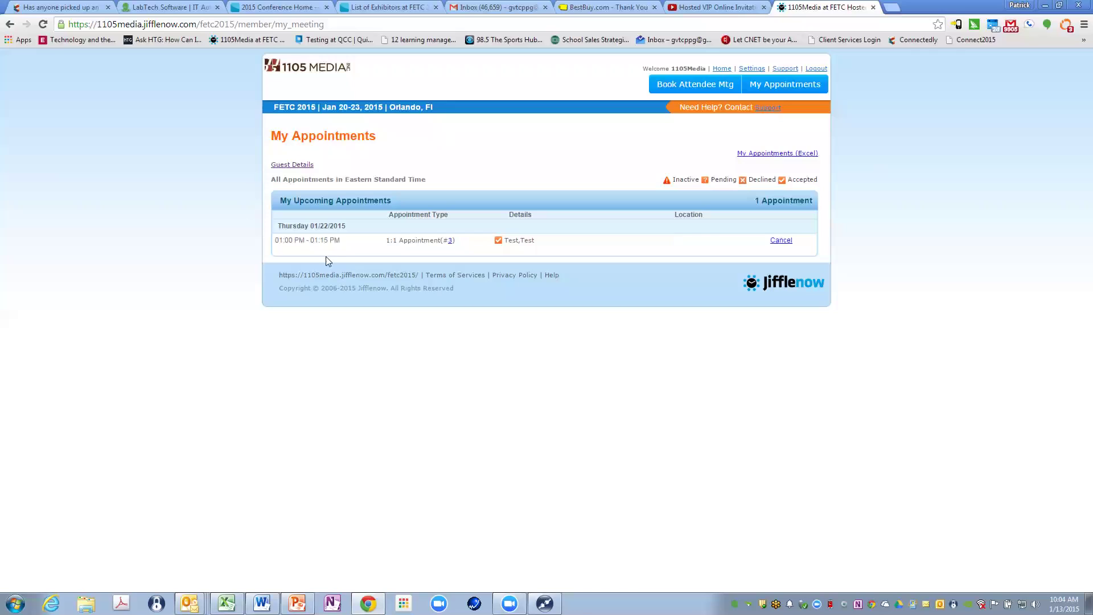
left_click(785, 88)
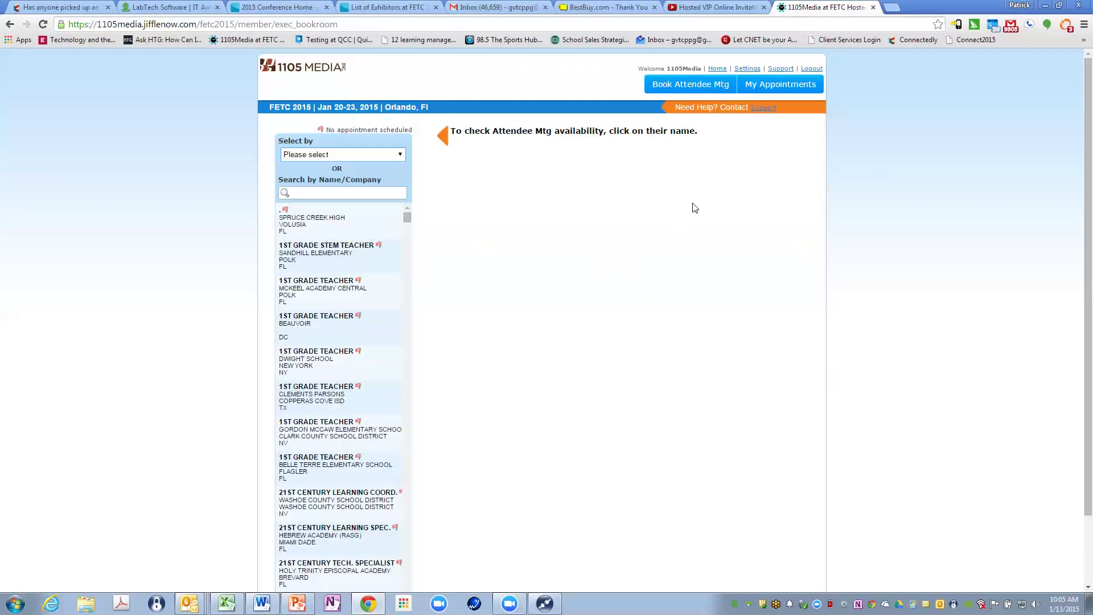
left_click(347, 153)
left_click(370, 175)
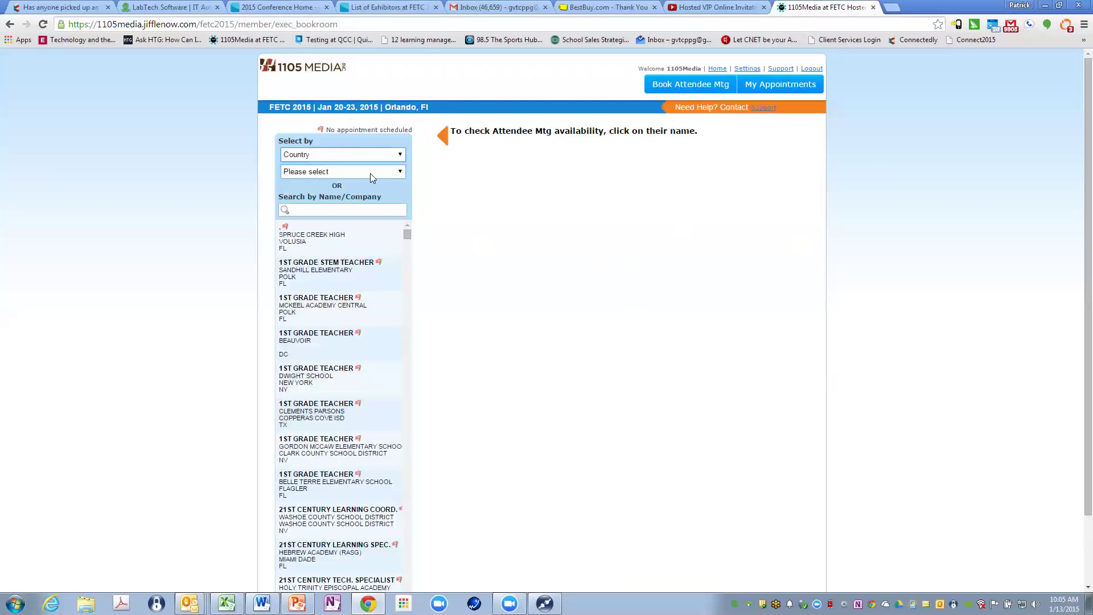
left_click(373, 159)
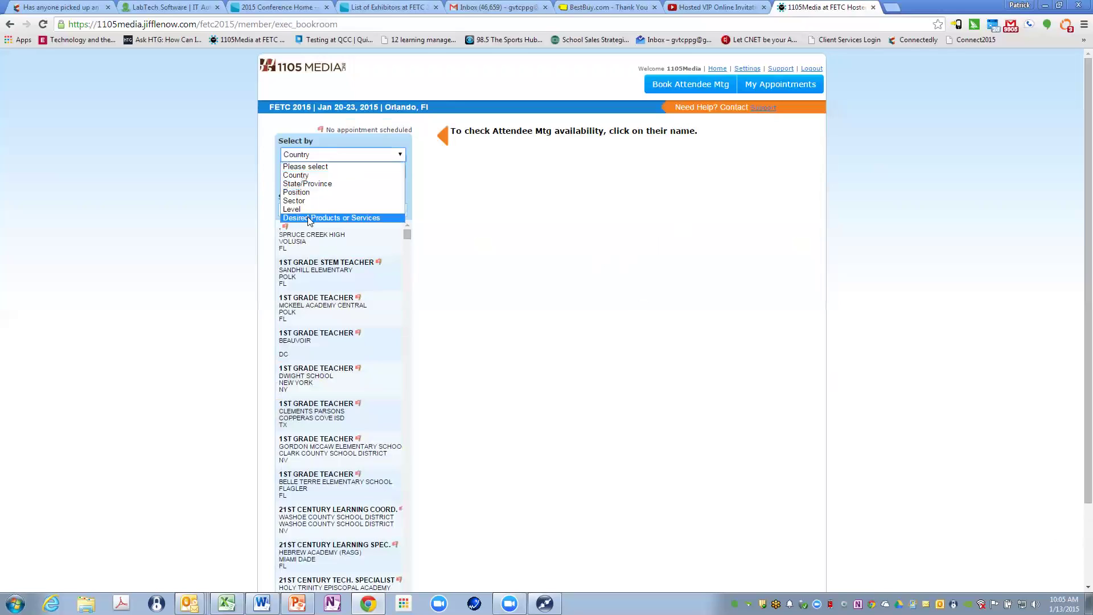
left_click(340, 173)
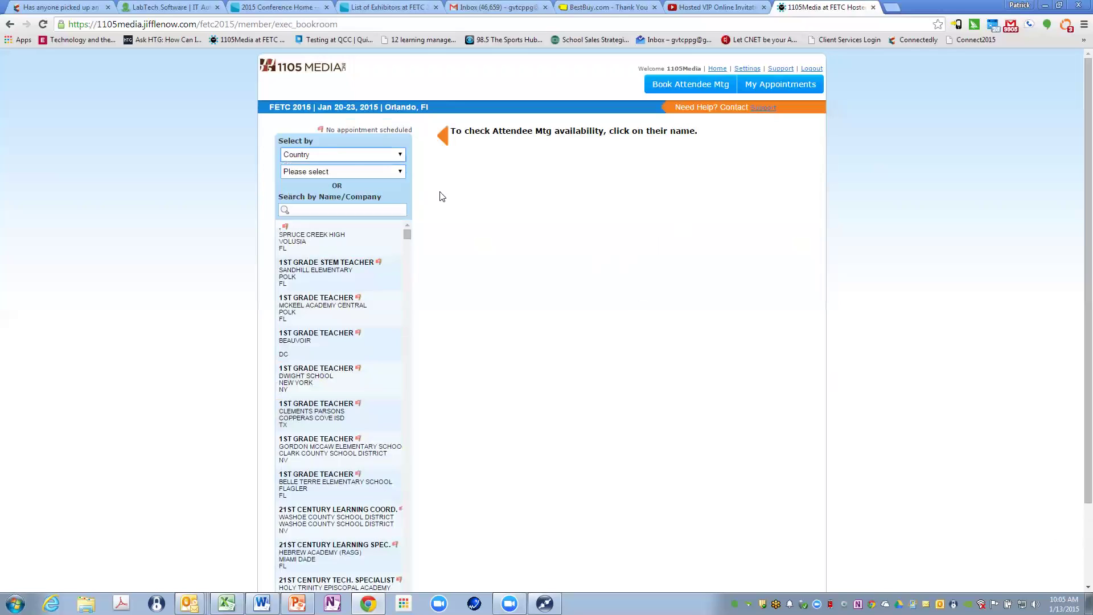
left_click(338, 172)
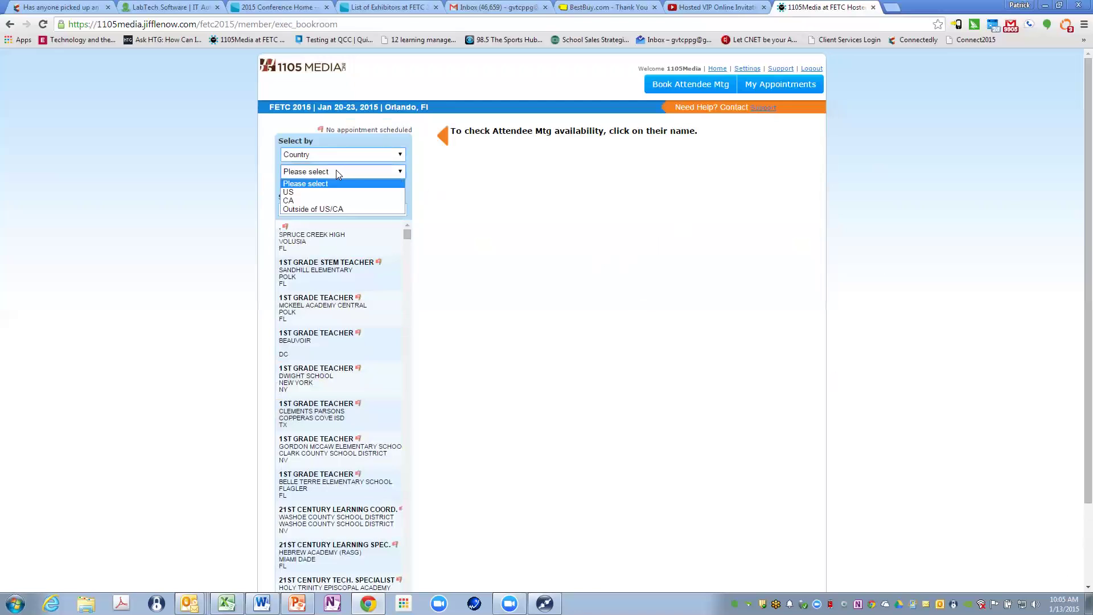
left_click(318, 193)
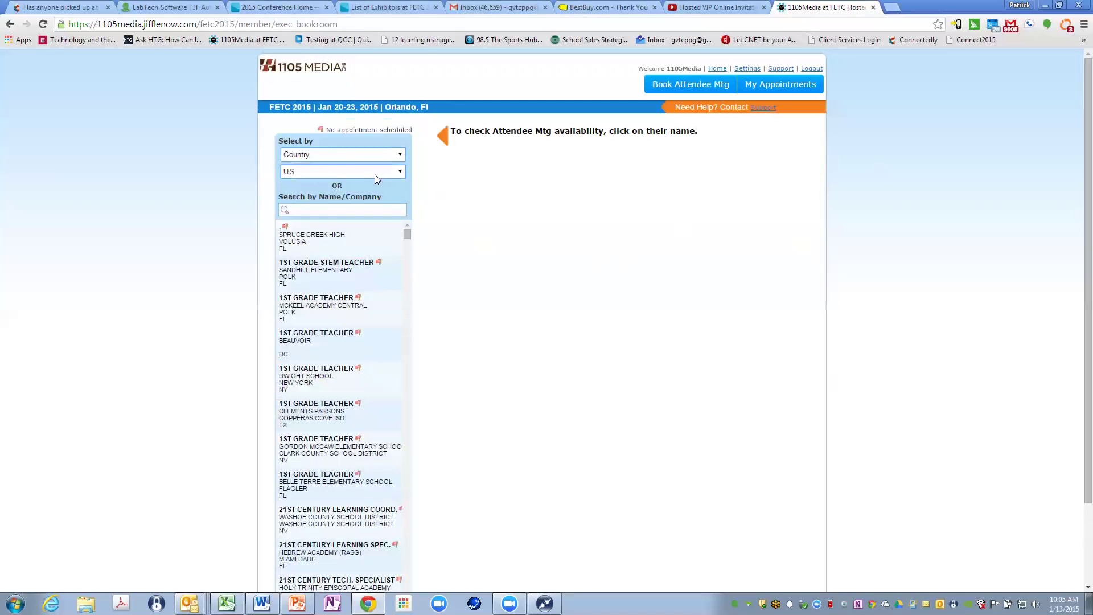
left_click(321, 168)
left_click(317, 181)
left_click(327, 173)
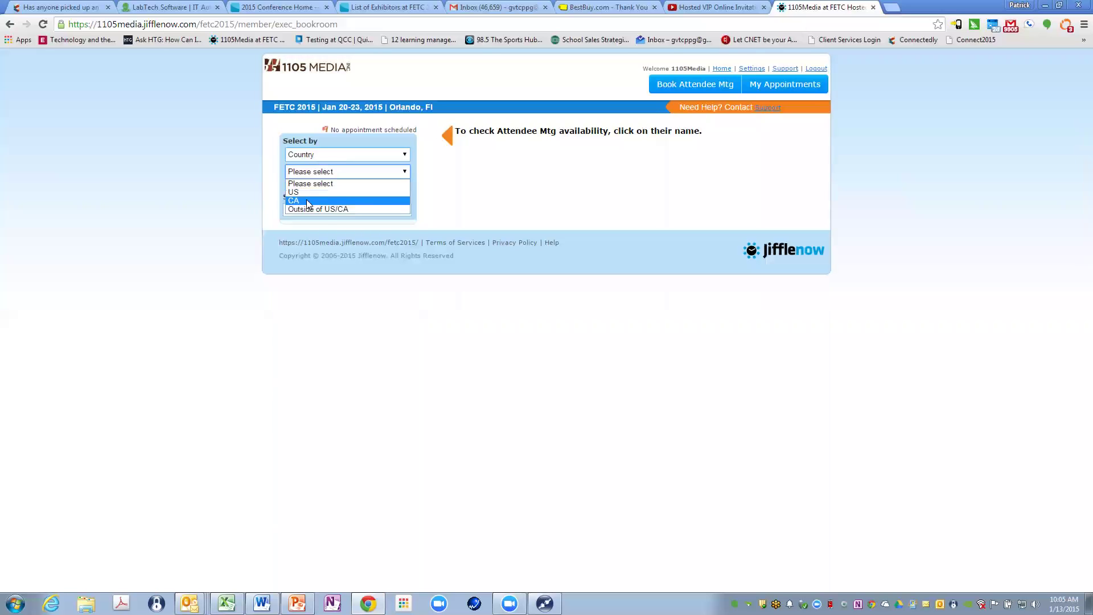
left_click(312, 192)
left_click(322, 155)
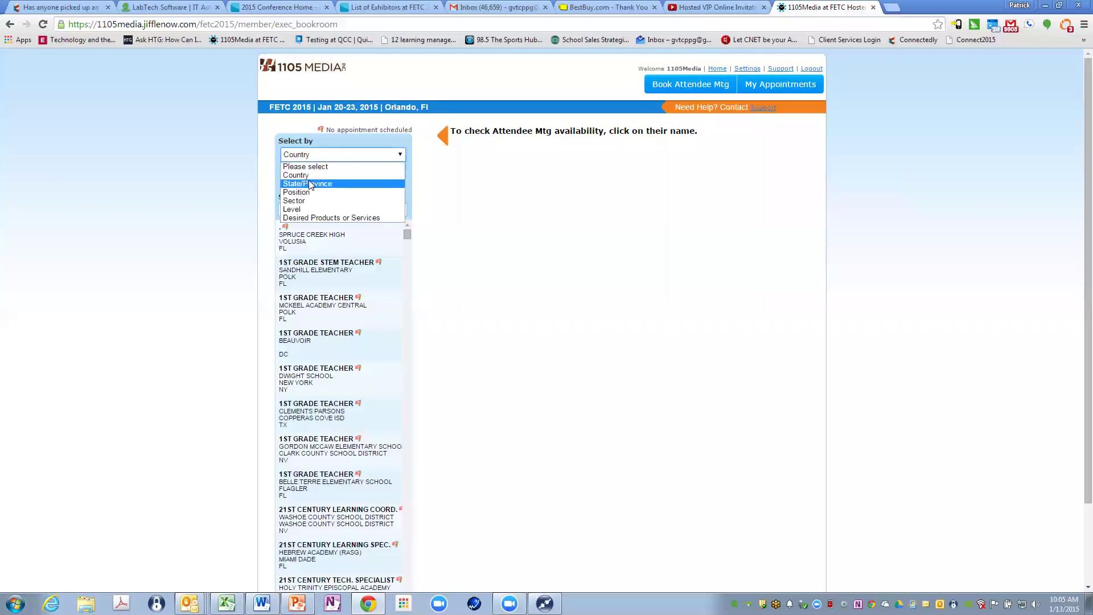
left_click(305, 202)
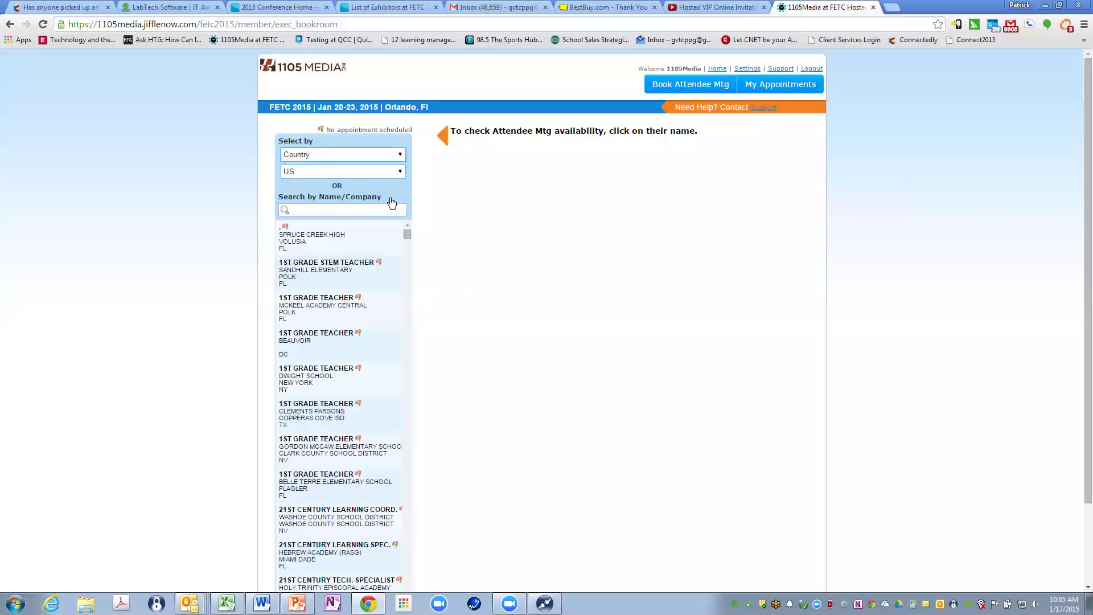
left_click(358, 171)
left_click(336, 194)
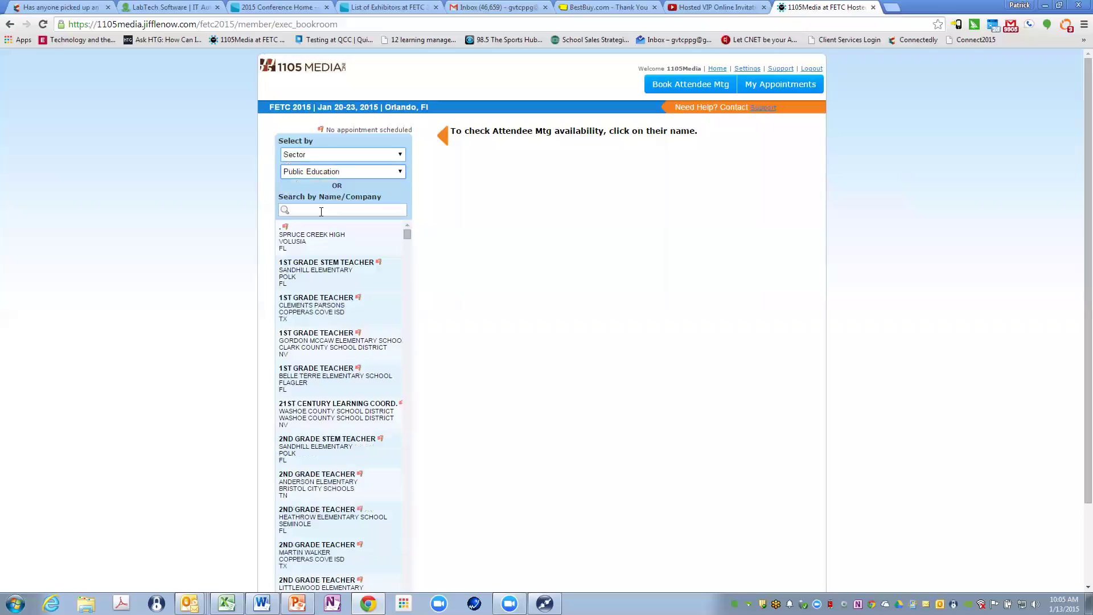
left_click(340, 155)
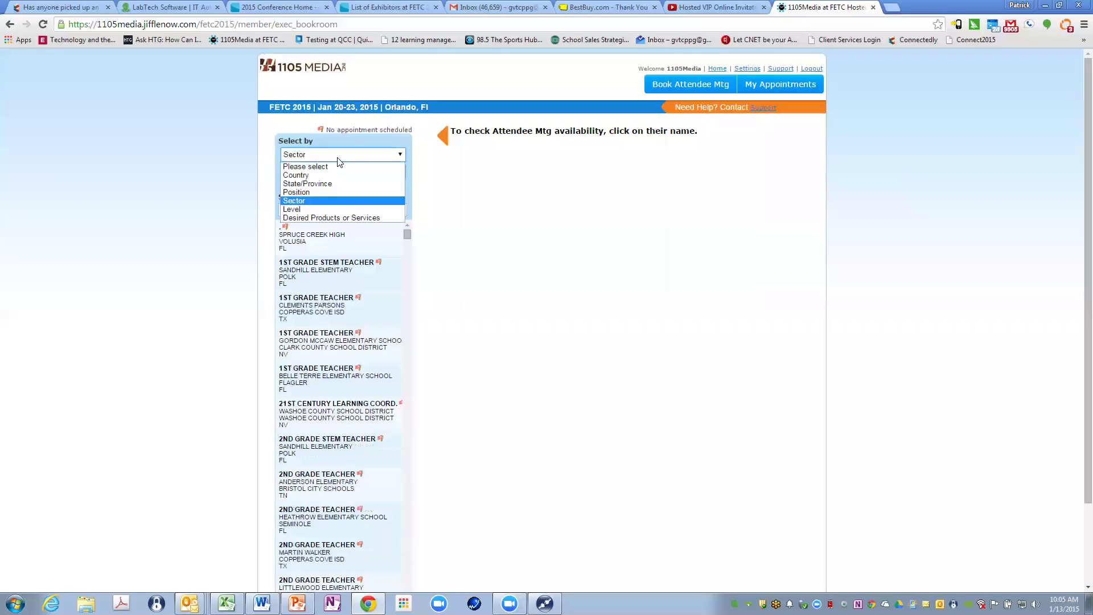
left_click(349, 165)
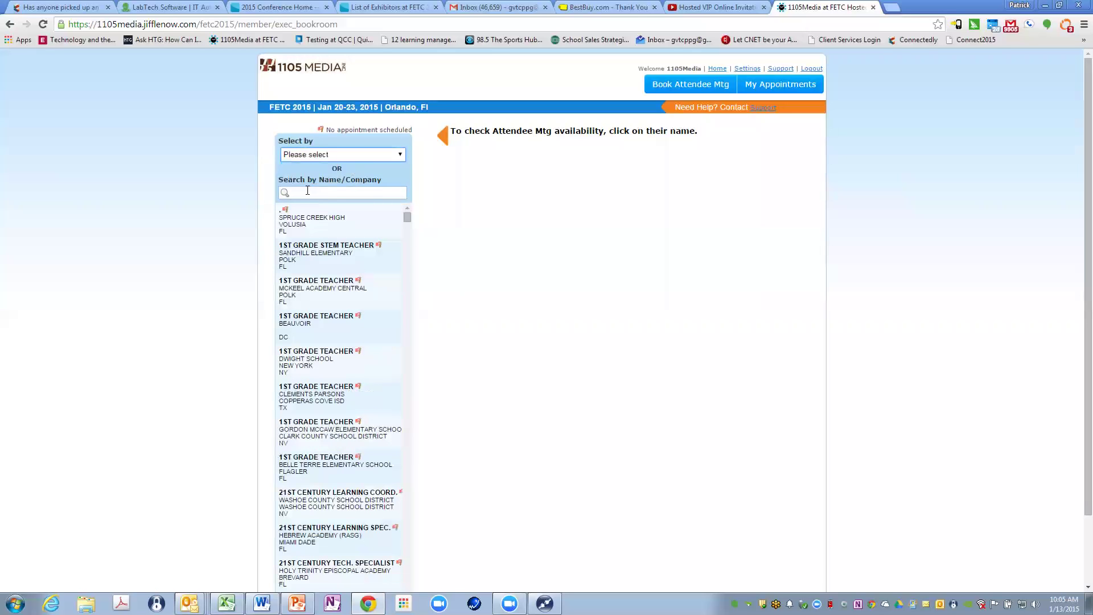
Search attendees for 'orange', clear it, then search 'galla' to find Gallagher Ventures.
left_click(397, 192)
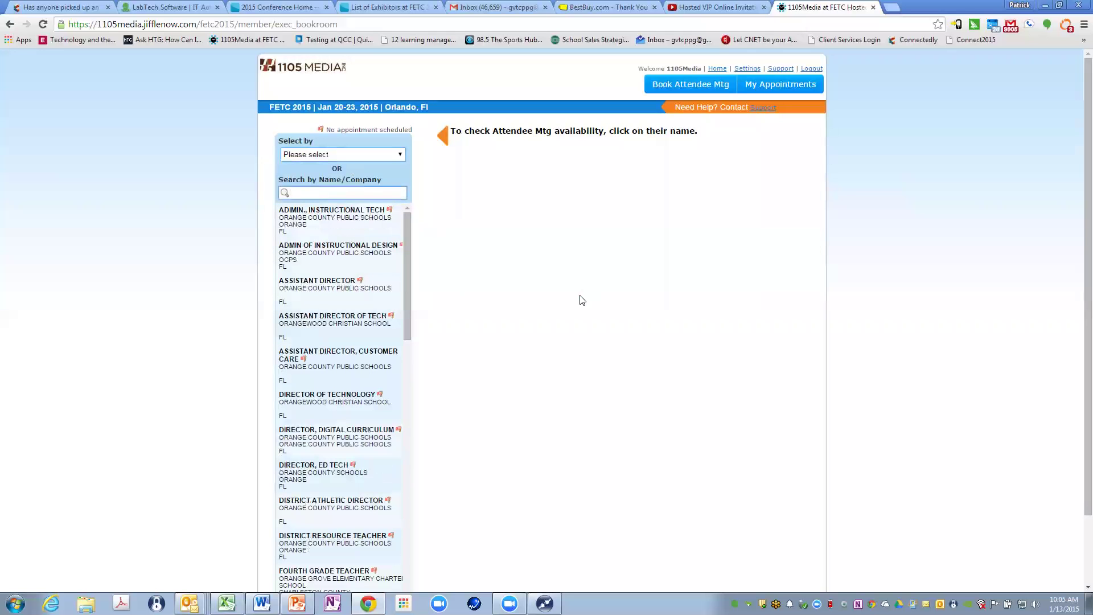
type("orange")
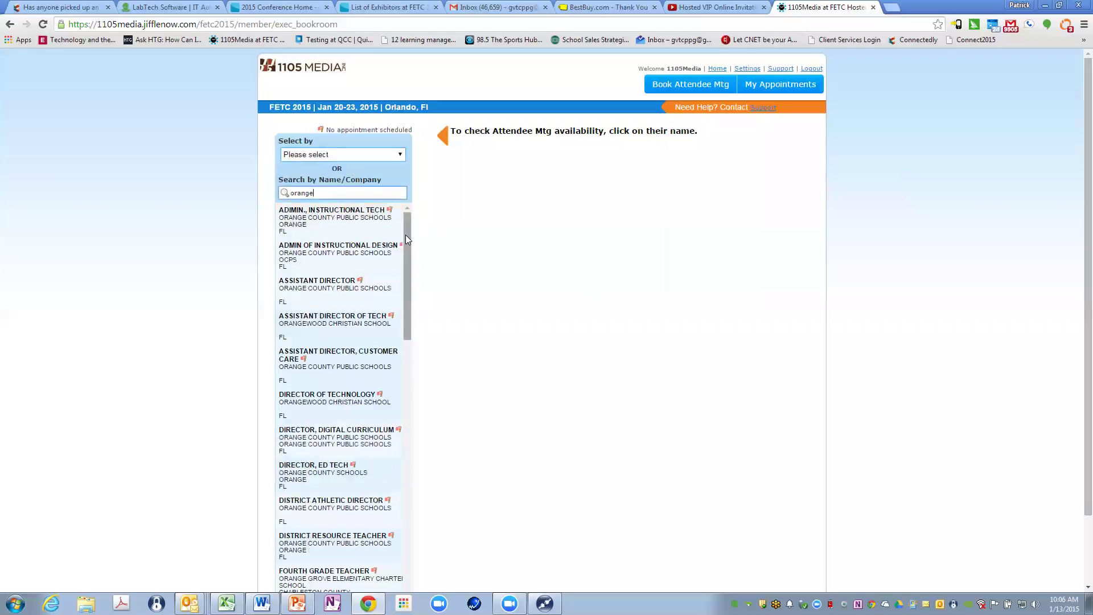
left_click_drag(405, 235, 398, 491)
scroll(317, 391, "up", 10)
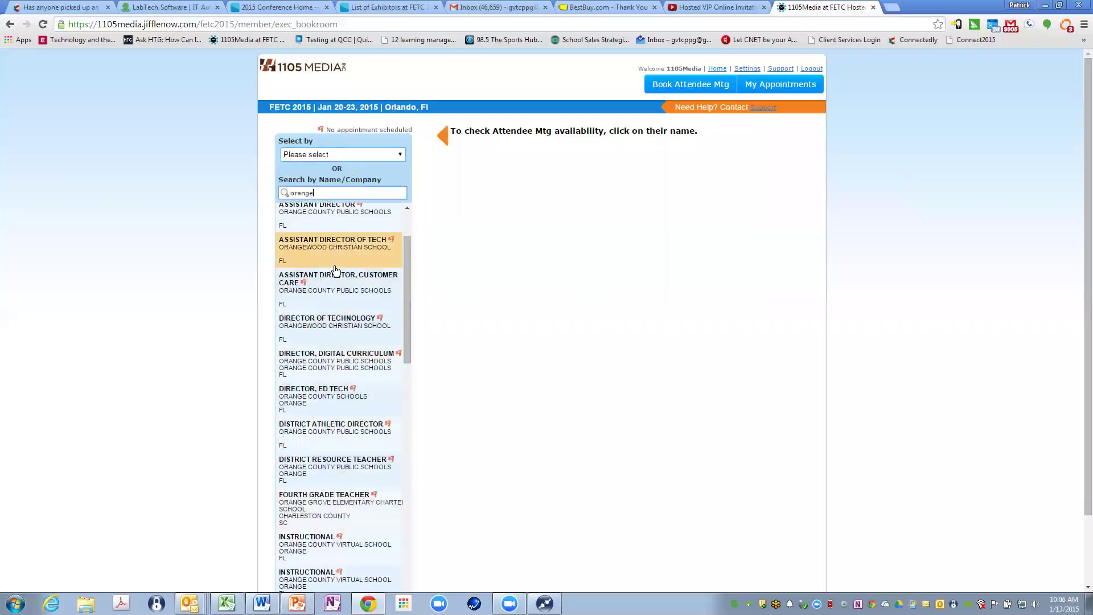
key("BackSpace")
key("BackSpace")
key("BackSpace")
key("BackSpace")
key("BackSpace")
key("BackSpace")
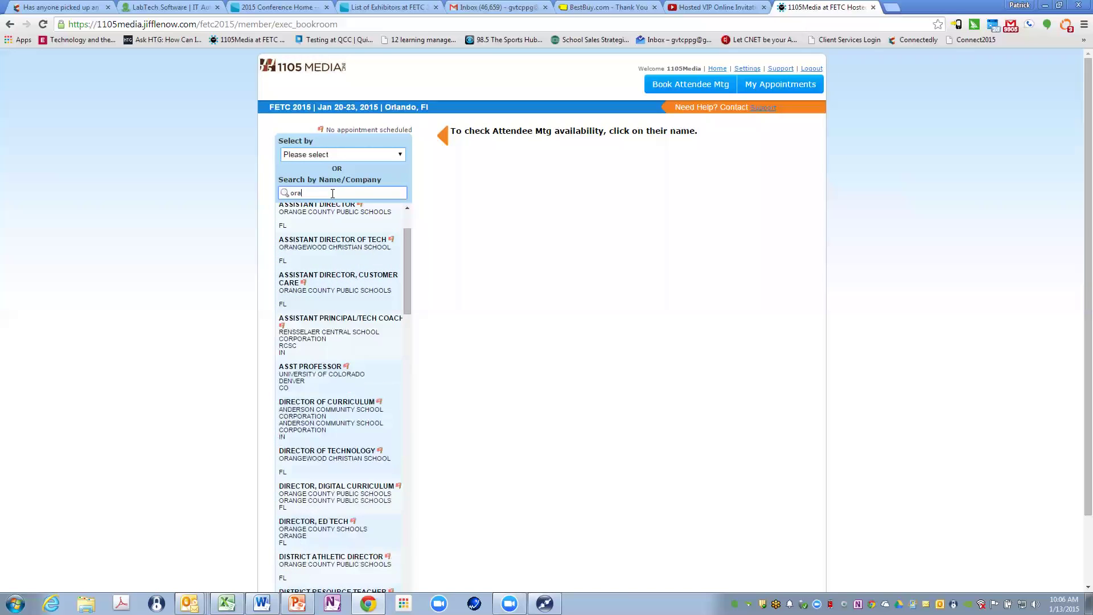
type("galla")
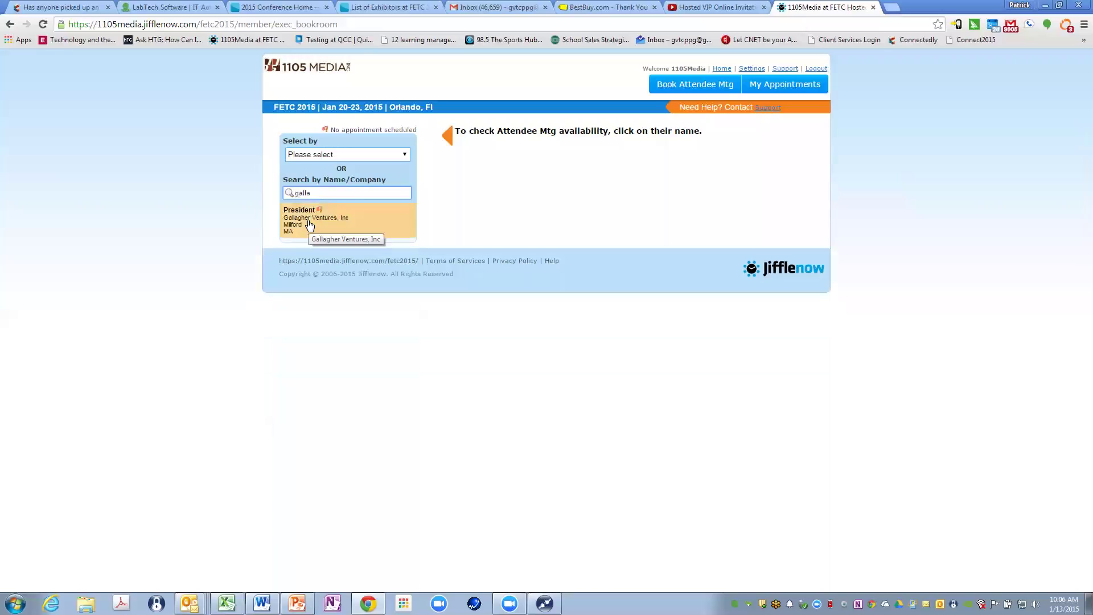
Request a 1:1 meeting with Gallagher Ventures on Thursday Jan 22, 12:30 PM.
left_click(309, 224)
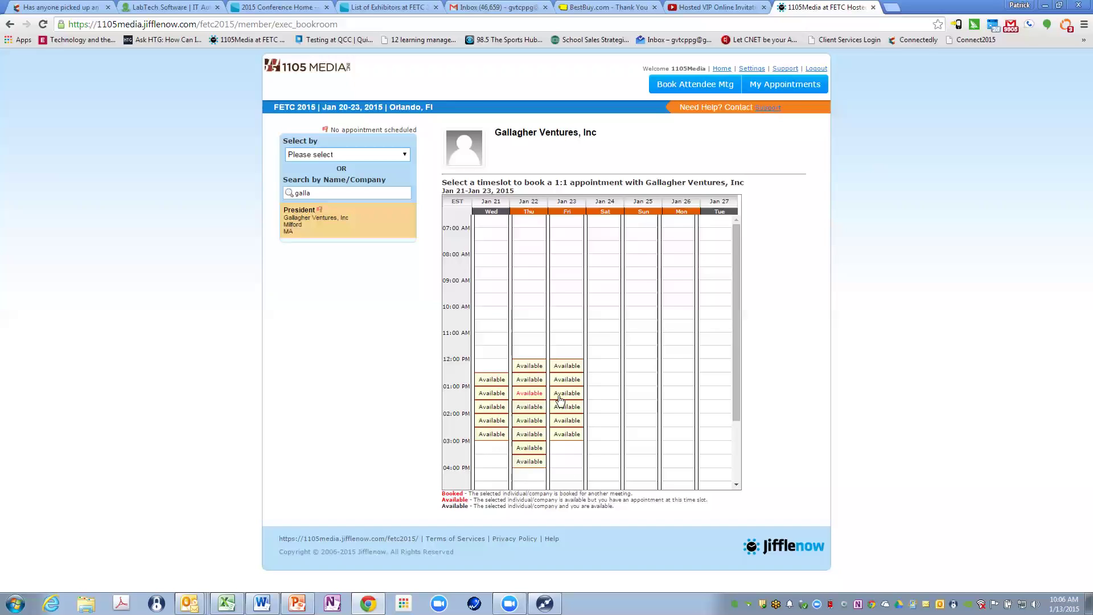
left_click(526, 380)
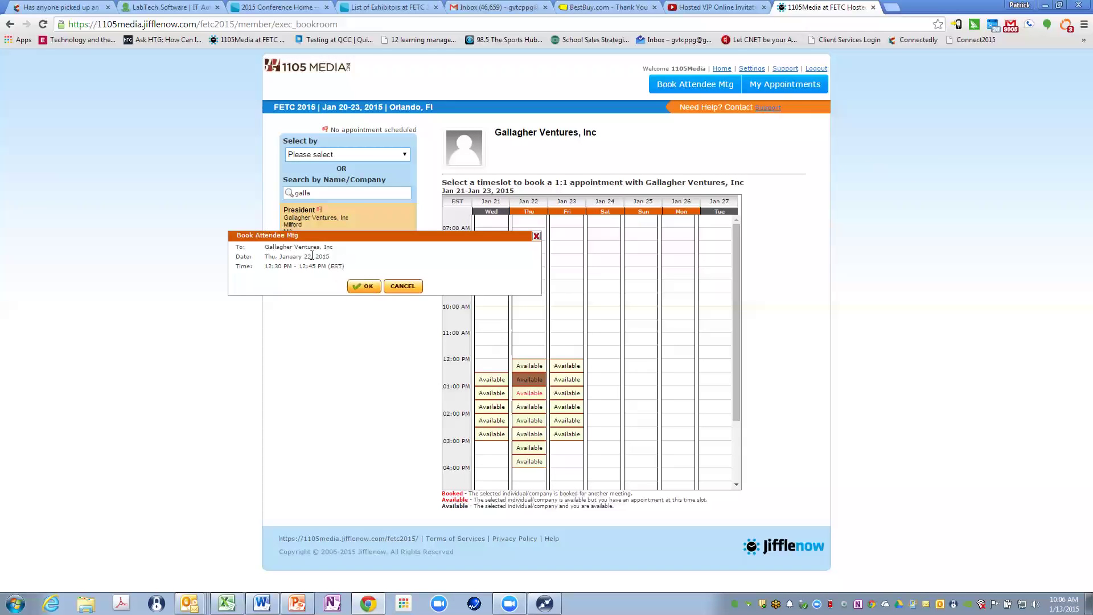
left_click(363, 287)
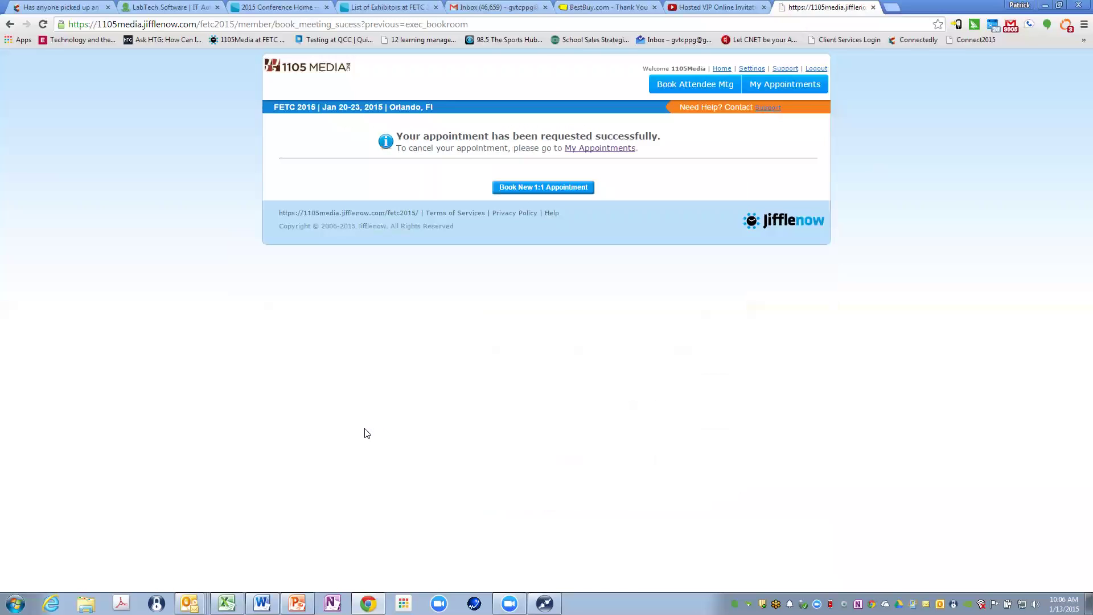
Open and refresh My Appointments to see the pending Gallagher Ventures meeting.
left_click(768, 89)
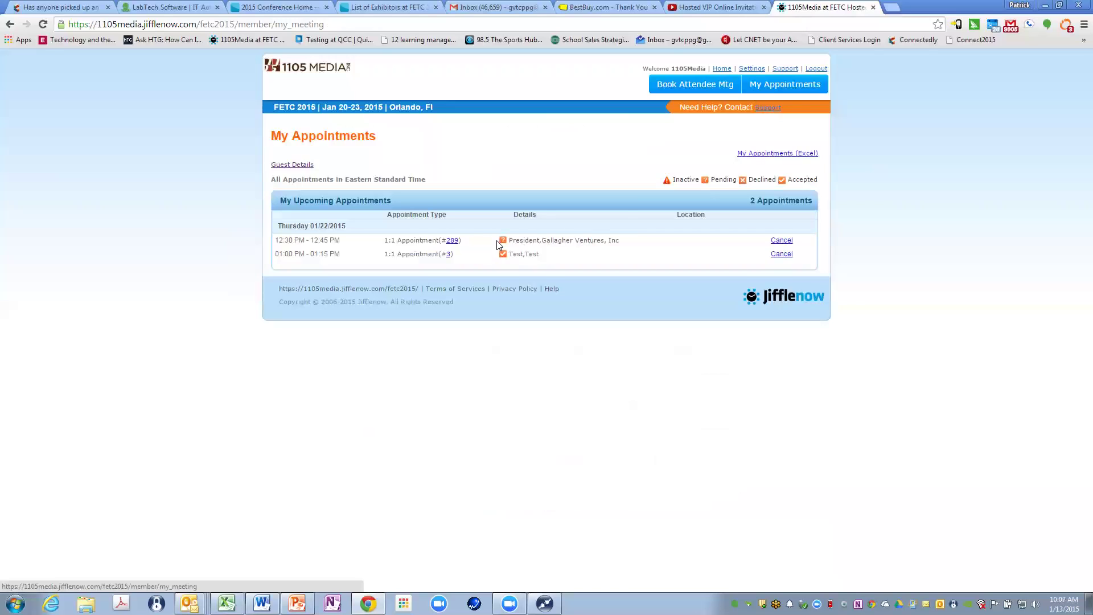
left_click(794, 89)
Start the My Appointments Excel export, cancel saving, and view Guest Details.
left_click(763, 154)
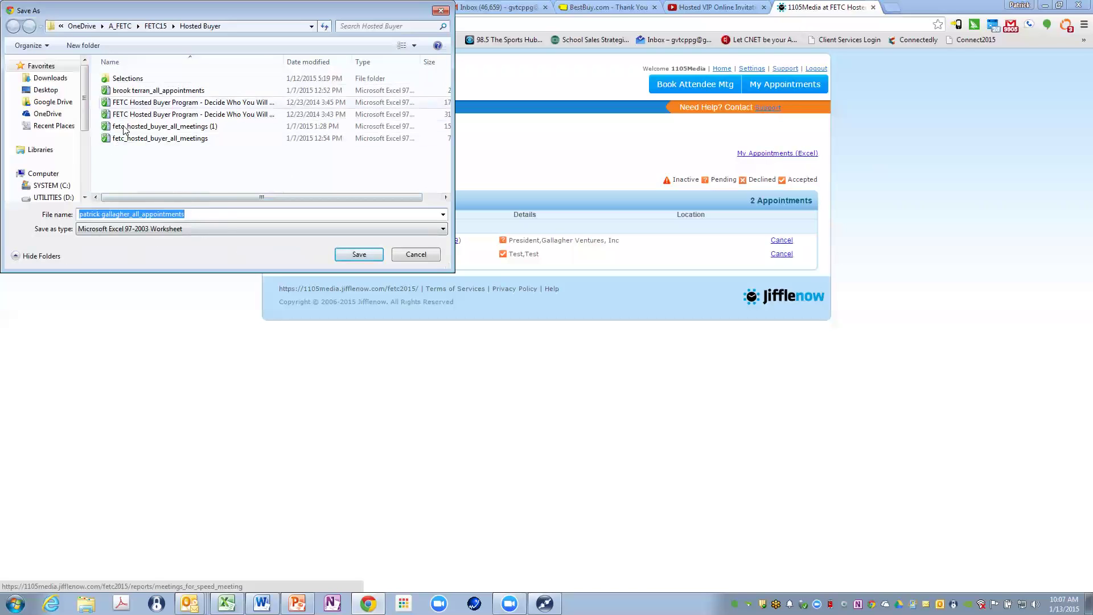
left_click(416, 254)
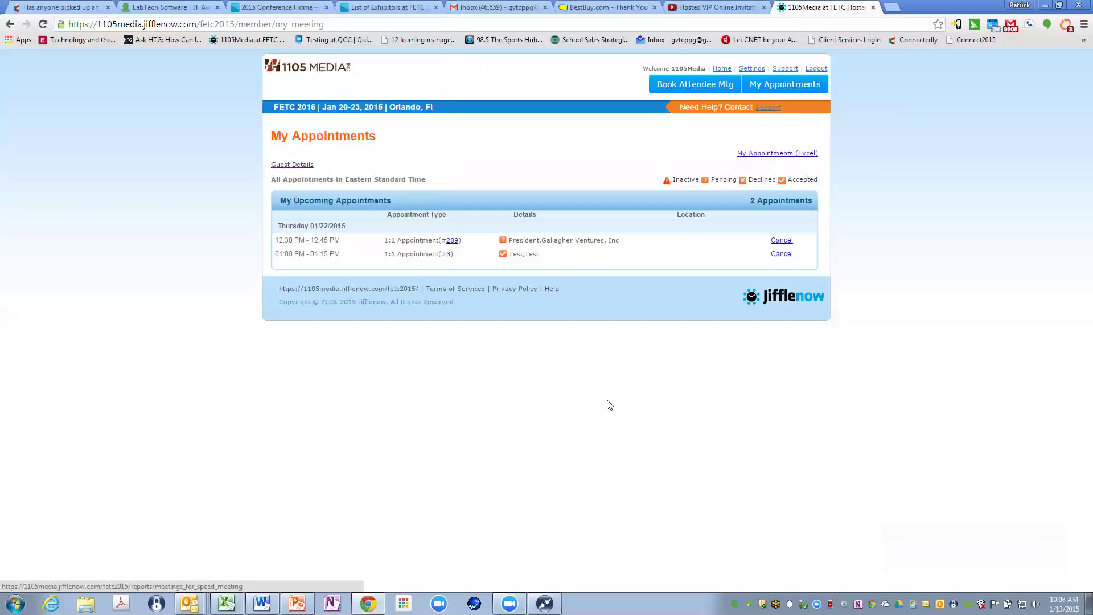
left_click(291, 165)
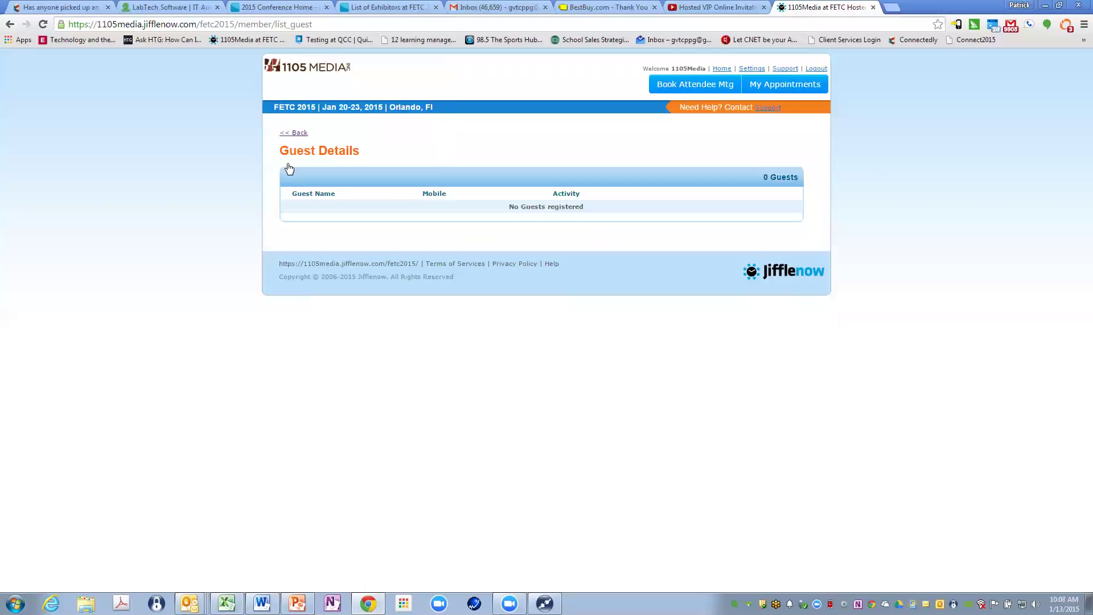